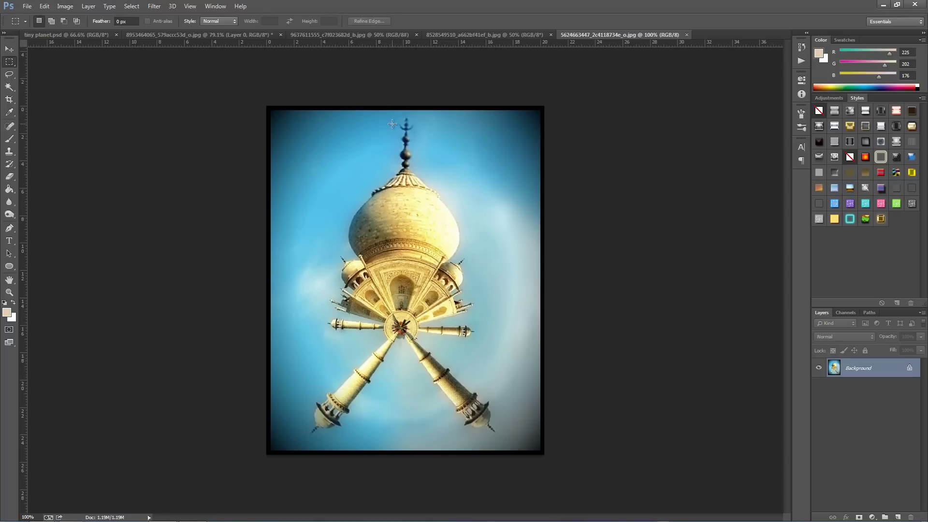
Switch to the beach photo document with the trees, sea and cloudy sky
{"action": "left_click", "coordinate": [155, 38]}
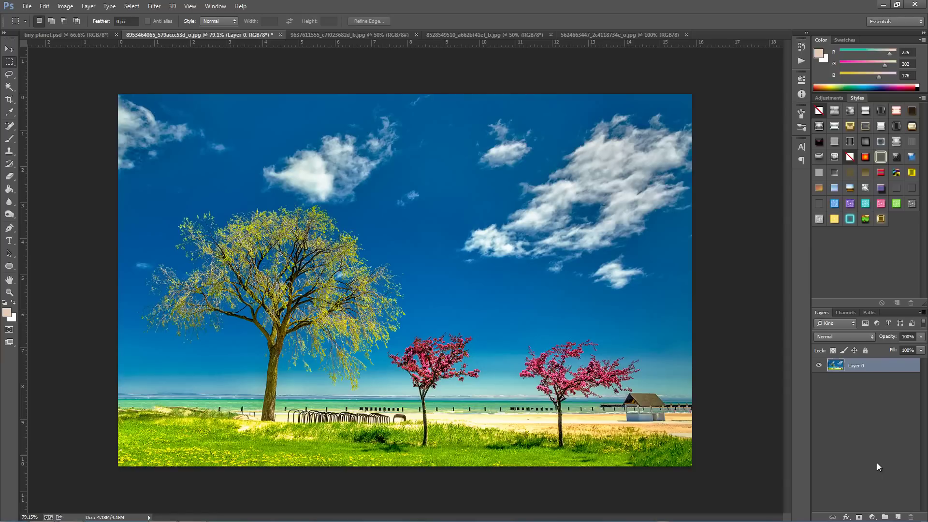
Flip the beach photo upside down with Free Transform's Flip Vertical
{"action": "key", "text": "ctrl+t"}
{"action": "right_click", "coordinate": [497, 218]}
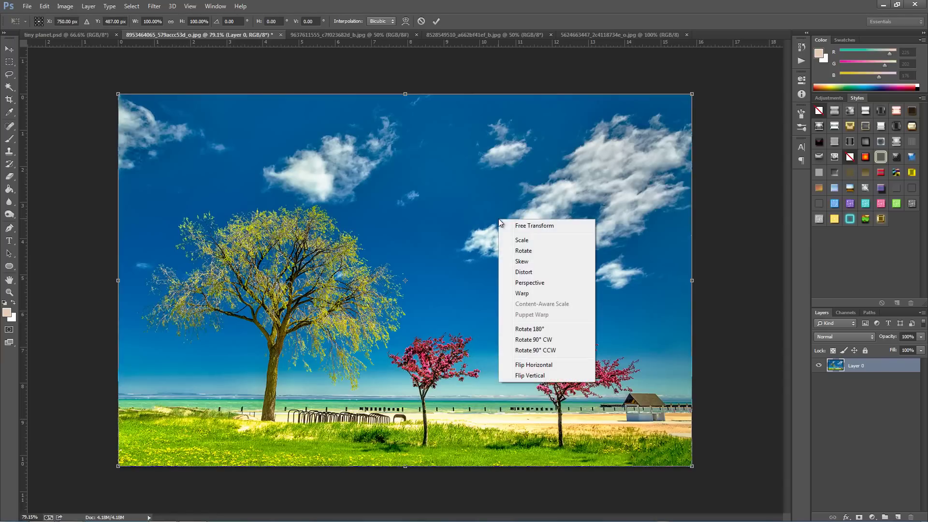
{"action": "left_click", "coordinate": [540, 378]}
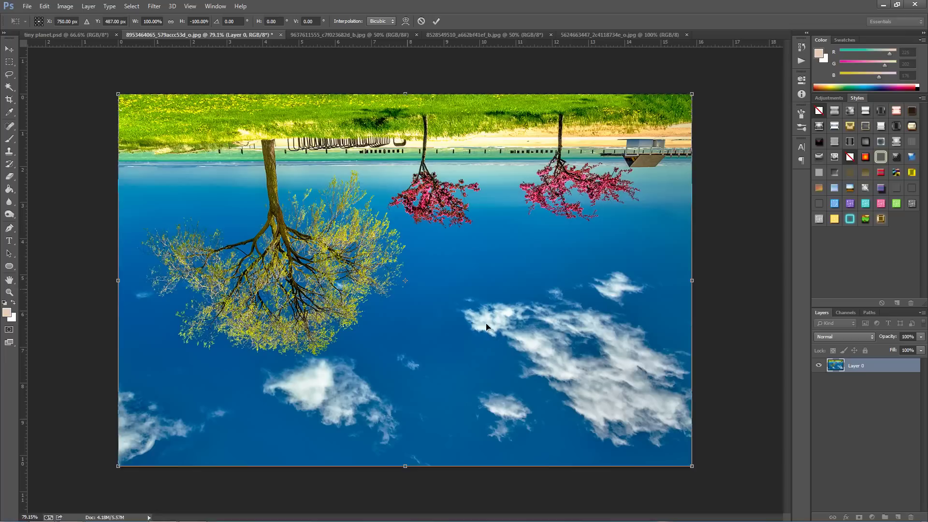
{"action": "left_click", "coordinate": [155, 7]}
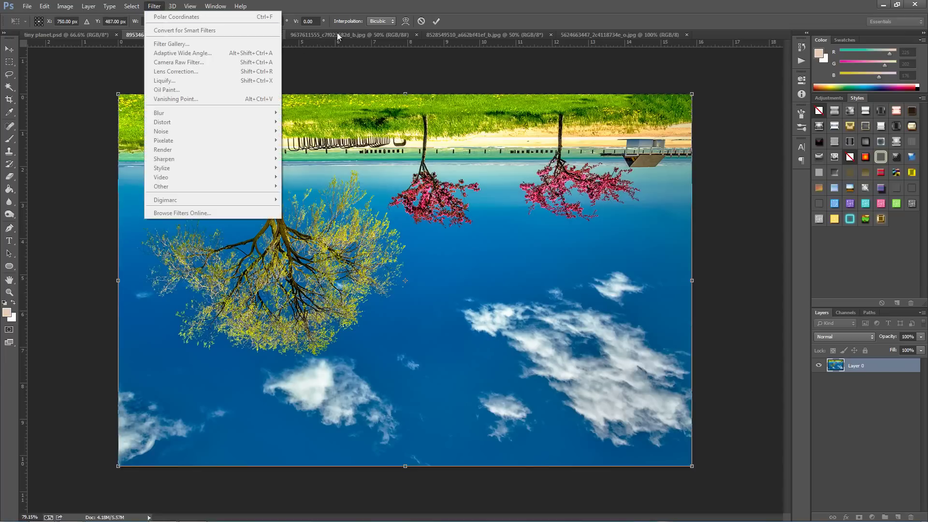
{"action": "left_click", "coordinate": [446, 22]}
Apply Distort > Polar Coordinates, Rectangular to Polar, to wrap it into a tiny planet
{"action": "left_click", "coordinate": [436, 21]}
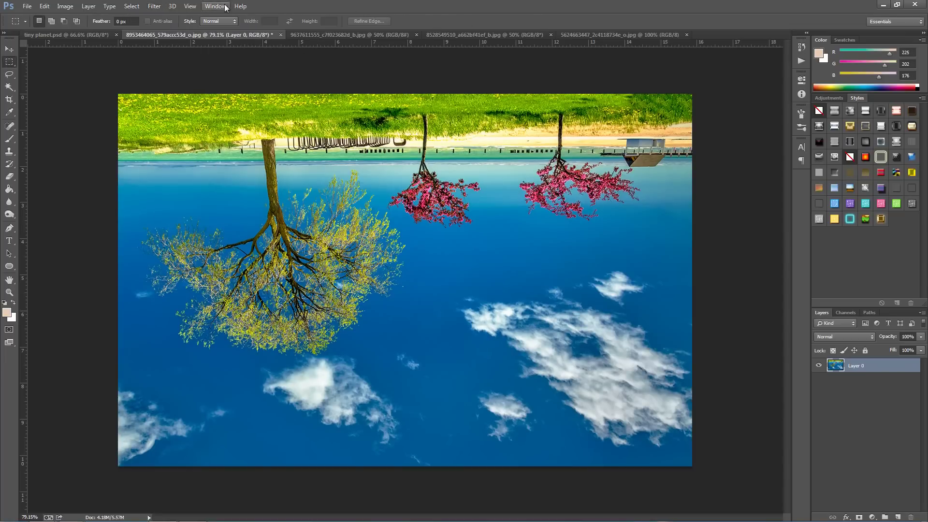
{"action": "left_click", "coordinate": [154, 5]}
{"action": "mouse_move", "coordinate": [175, 121]}
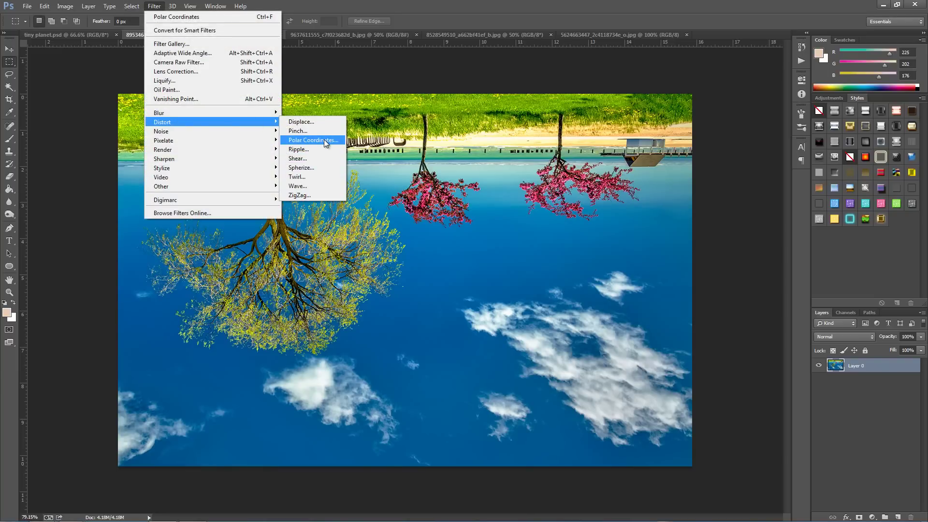
{"action": "left_click", "coordinate": [323, 140]}
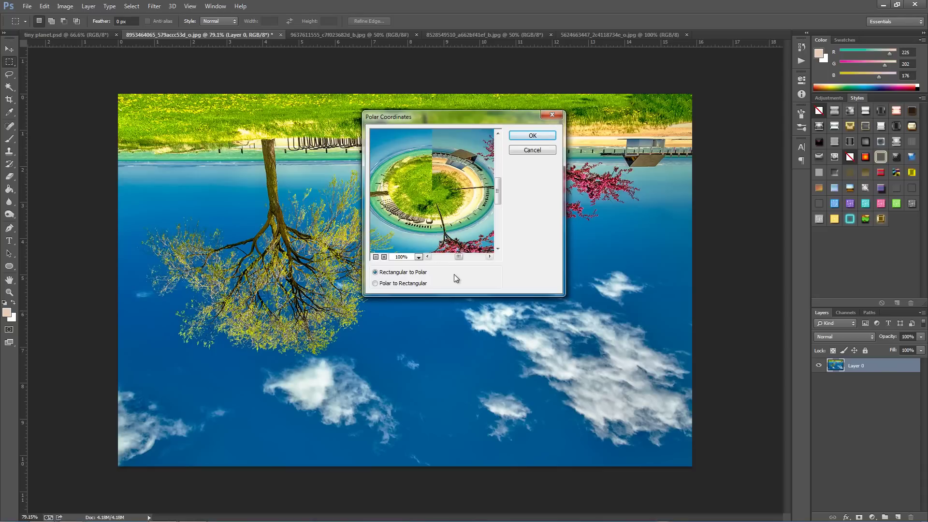
{"action": "left_click", "coordinate": [535, 141]}
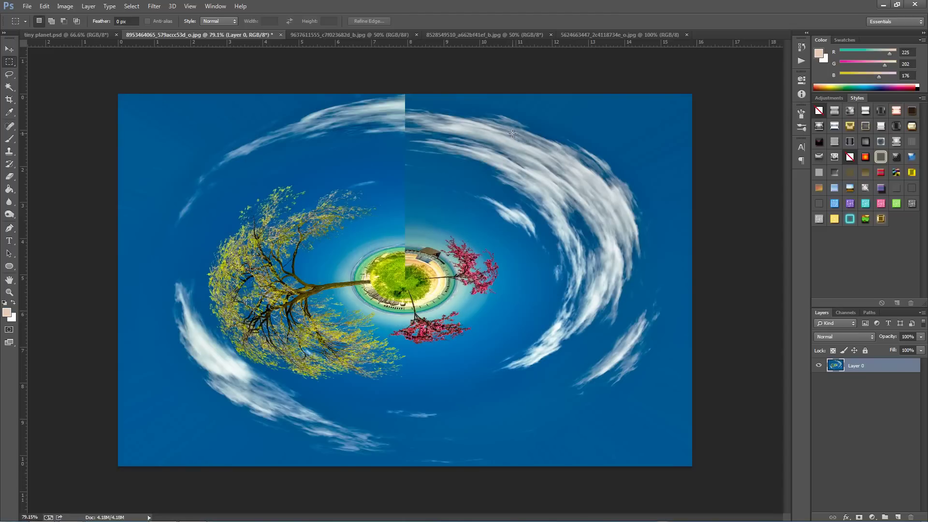
Zoom in to inspect, then undo the polar warp and vertical flip and fit the photo on screen
{"action": "scroll", "coordinate": [450, 156], "scroll_direction": "up", "scroll_amount": 5}
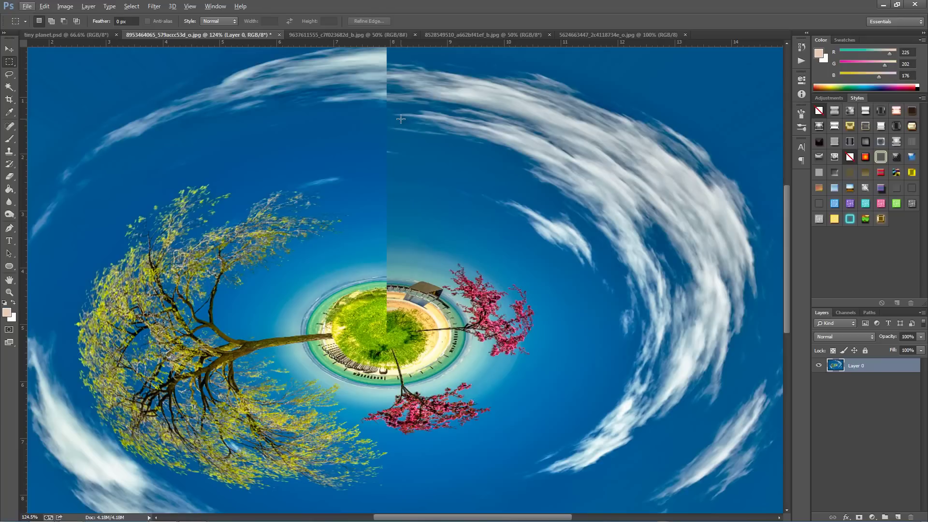
{"action": "key", "text": "ctrl+z"}
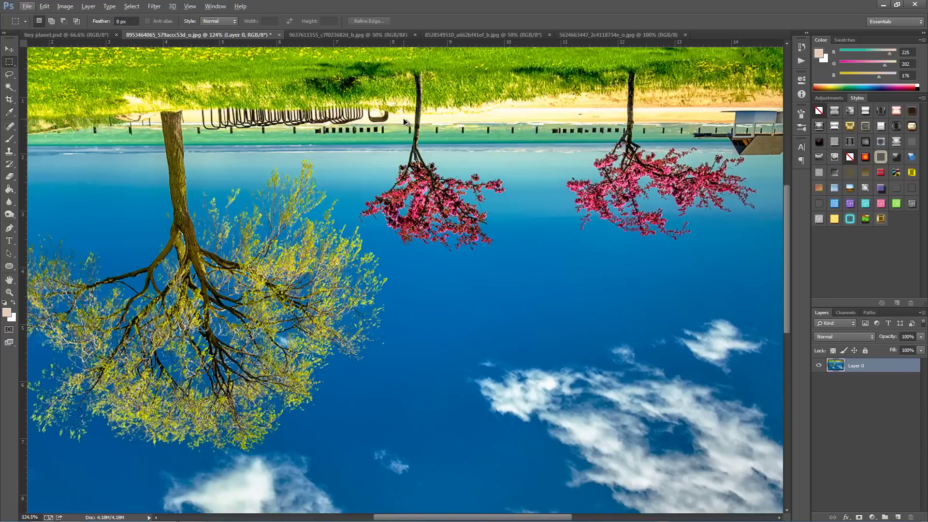
{"action": "key", "text": "ctrl+alt+z"}
{"action": "key", "text": "ctrl+0"}
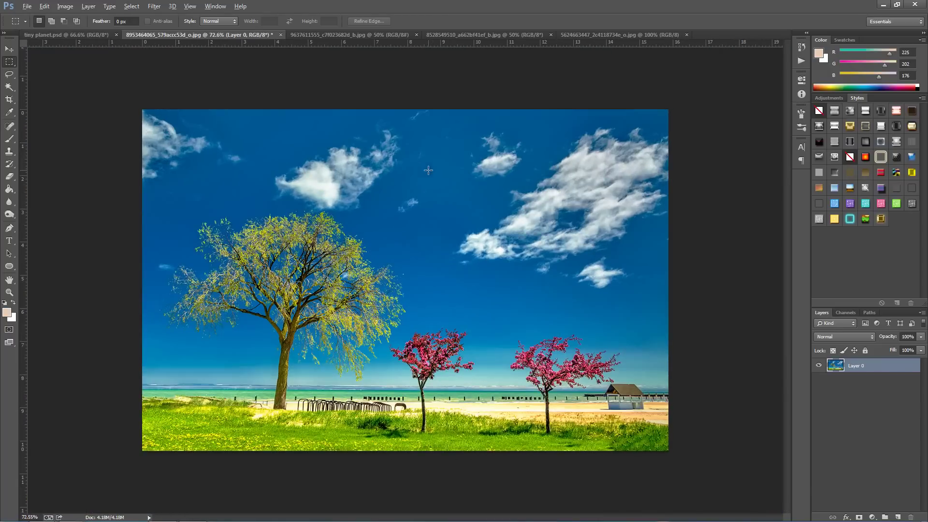
{"action": "key", "text": "alt"}
Resize the 1500 × 974 px photo to 974 × 974 px via Image Size, ignoring proportions
{"action": "key", "text": "Right"}
{"action": "key", "text": "Right"}
{"action": "key", "text": "Right"}
{"action": "left_click", "coordinate": [66, 6]}
{"action": "left_click", "coordinate": [87, 76]}
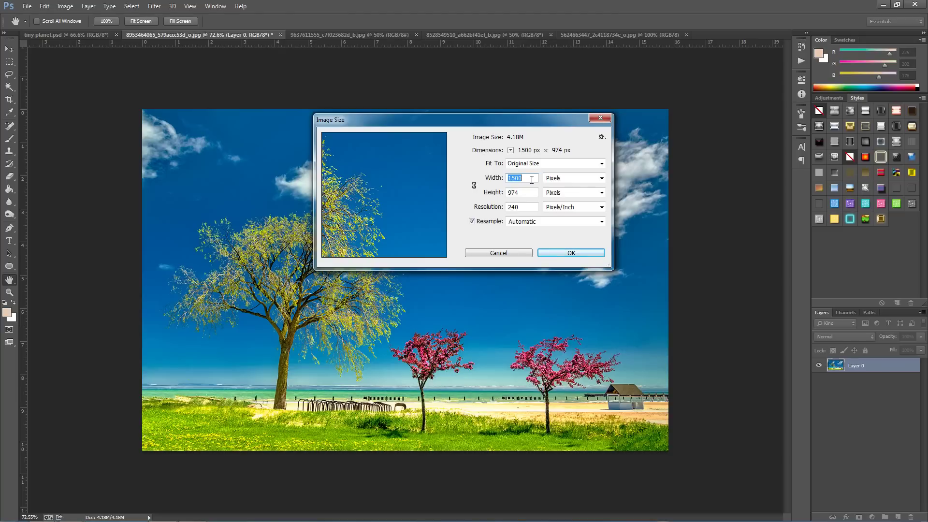
{"action": "left_click", "coordinate": [532, 179]}
{"action": "double_click", "coordinate": [532, 179]}
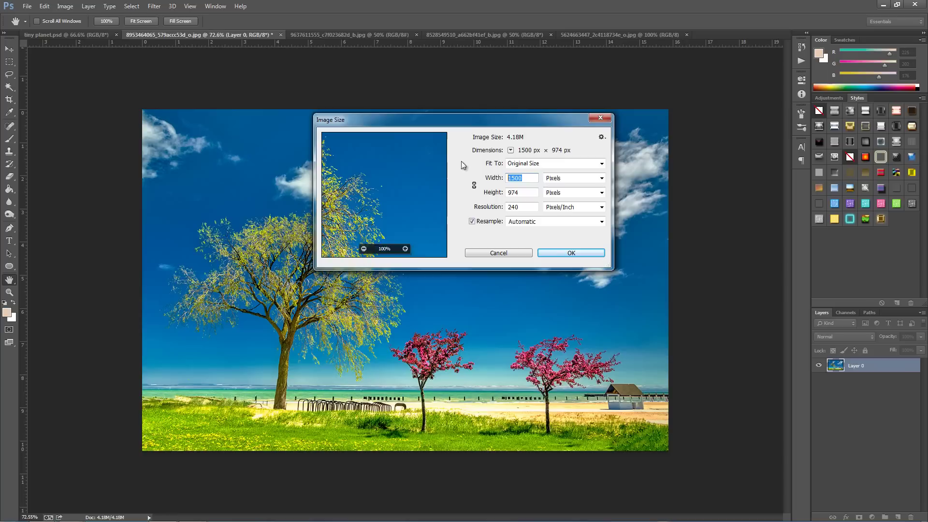
{"action": "type", "text": "974"}
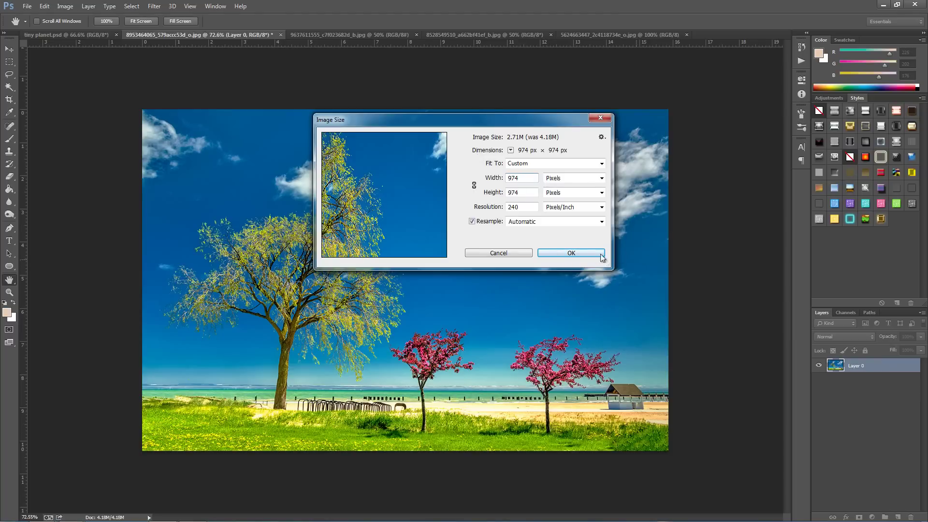
{"action": "left_click", "coordinate": [564, 252]}
{"action": "key", "text": "m"}
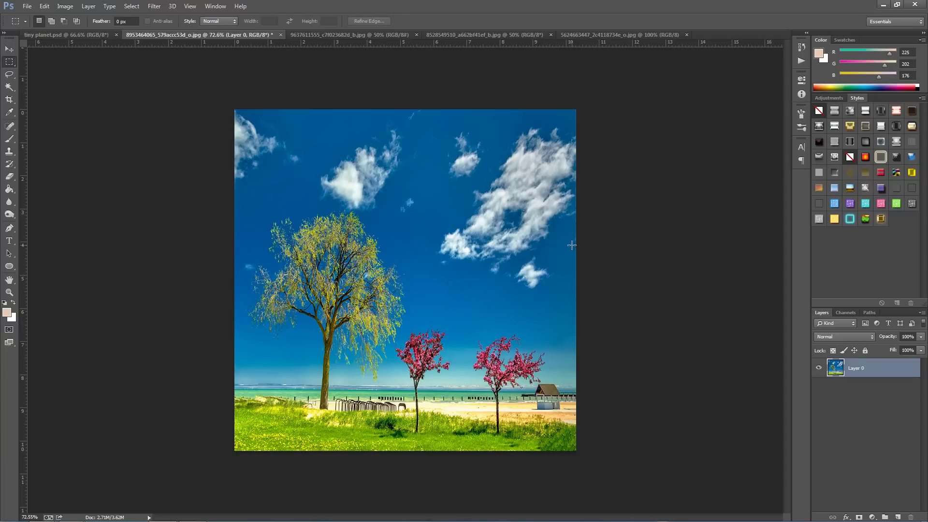
Flip the square photo upside down with Free Transform's Flip Vertical
{"action": "key", "text": "ctrl+t"}
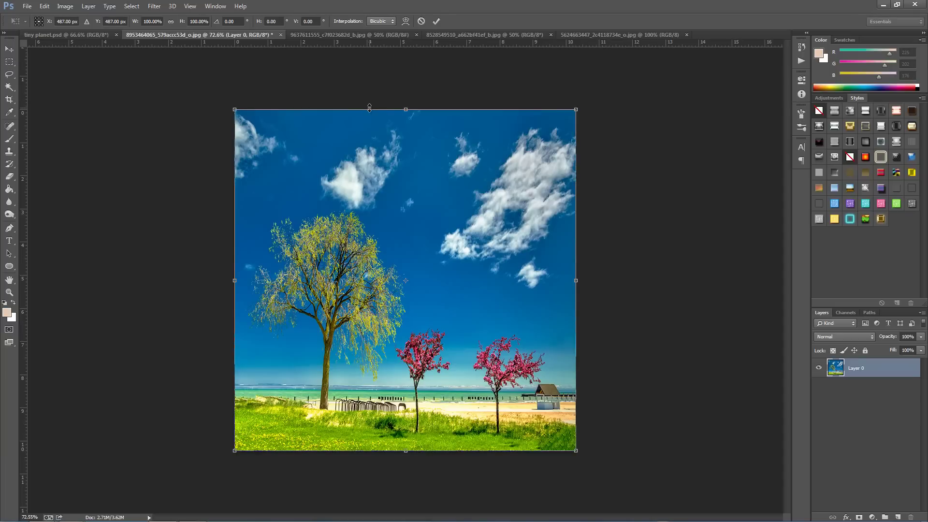
{"action": "right_click", "coordinate": [353, 136]}
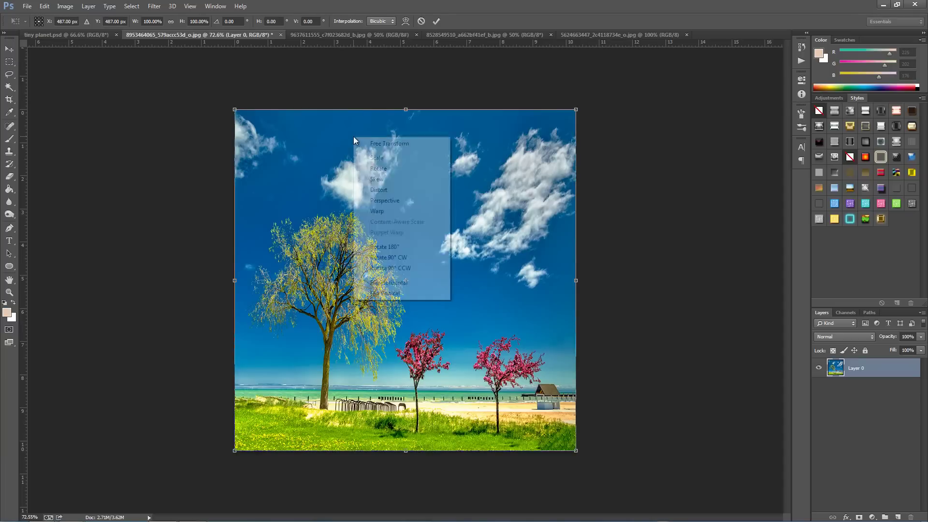
{"action": "left_click", "coordinate": [393, 294]}
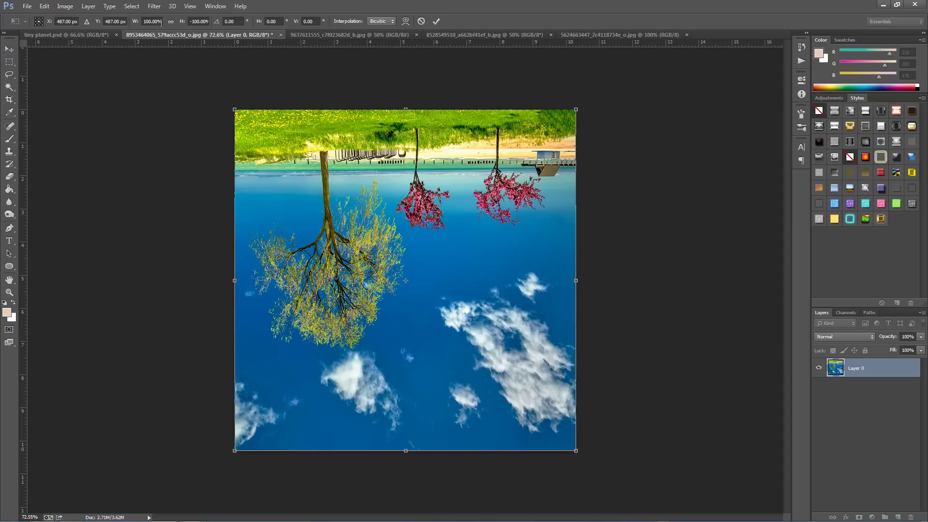
{"action": "left_click", "coordinate": [436, 22]}
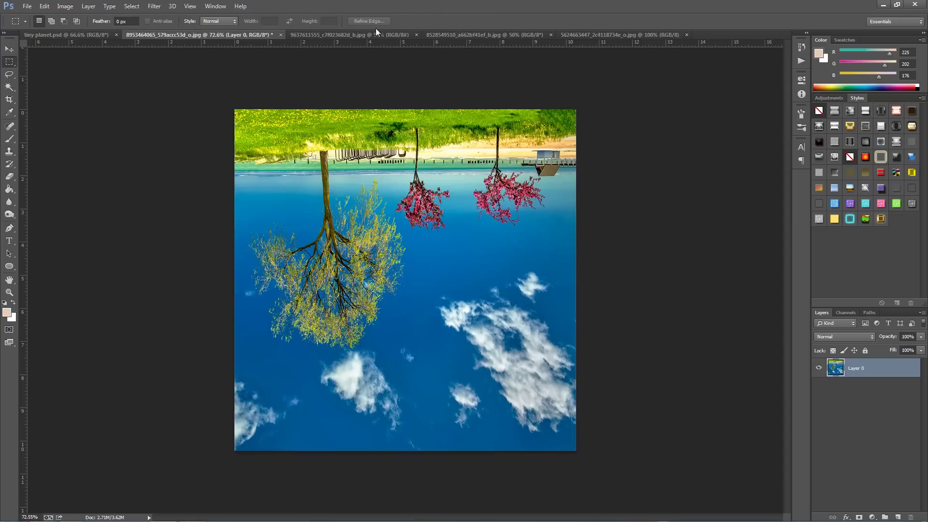
Apply Polar Coordinates, Rectangular to Polar, to make the tiny planet, then zoom in
{"action": "left_click", "coordinate": [154, 5]}
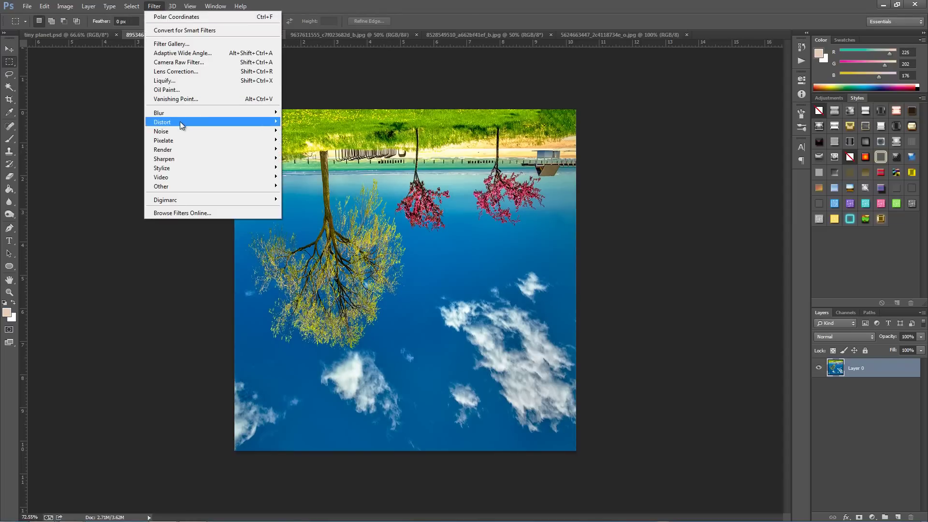
{"action": "mouse_move", "coordinate": [180, 121]}
{"action": "left_click", "coordinate": [303, 138]}
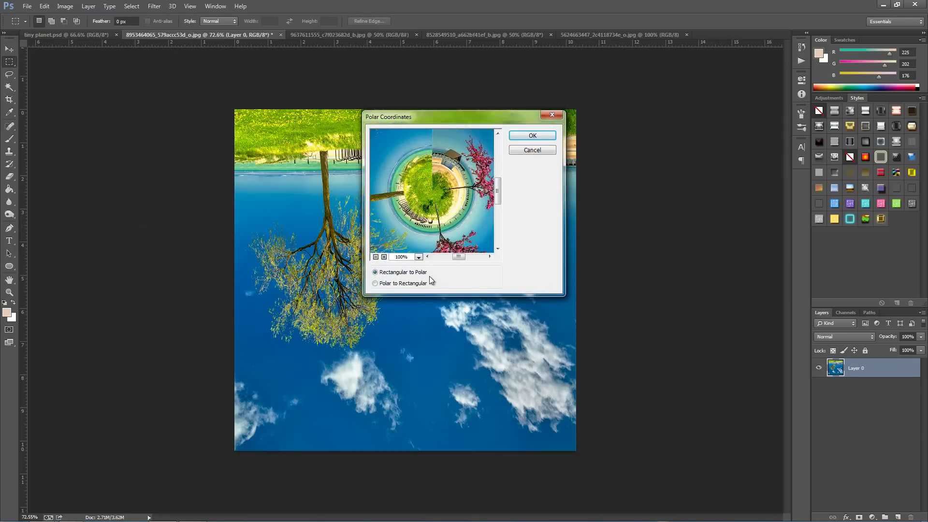
{"action": "left_click", "coordinate": [532, 135]}
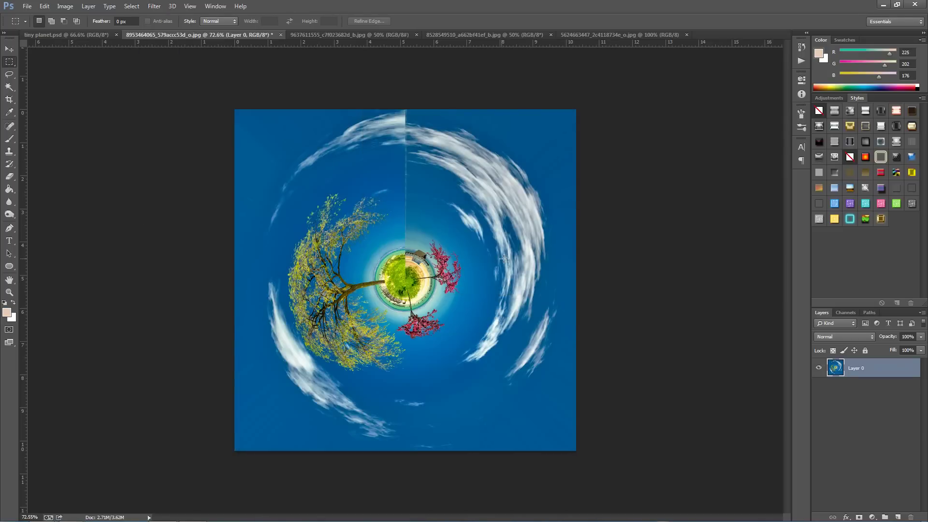
{"action": "scroll", "coordinate": [508, 248], "scroll_direction": "up", "scroll_amount": 3}
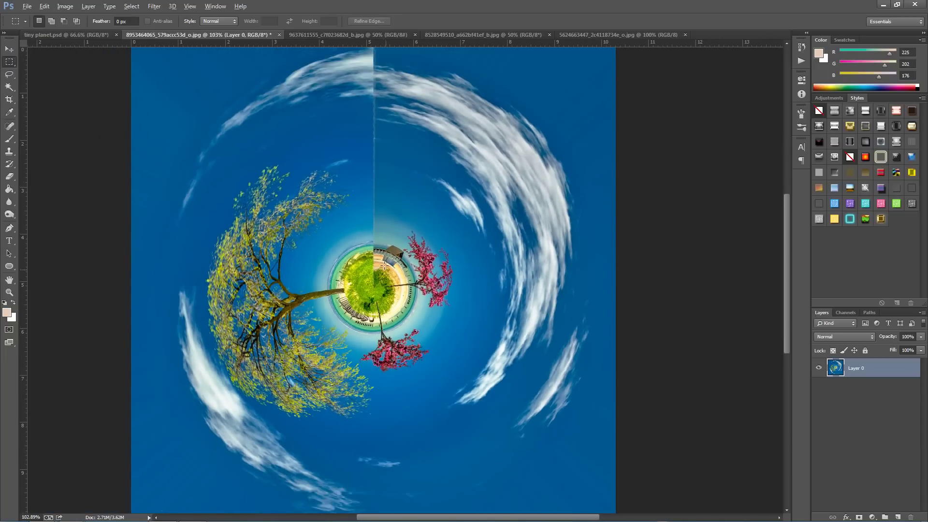
With the Clone Stamp, sample the ground and paint out the seam on the grass and sand
{"action": "key", "text": "alt"}
{"action": "left_click", "coordinate": [11, 152]}
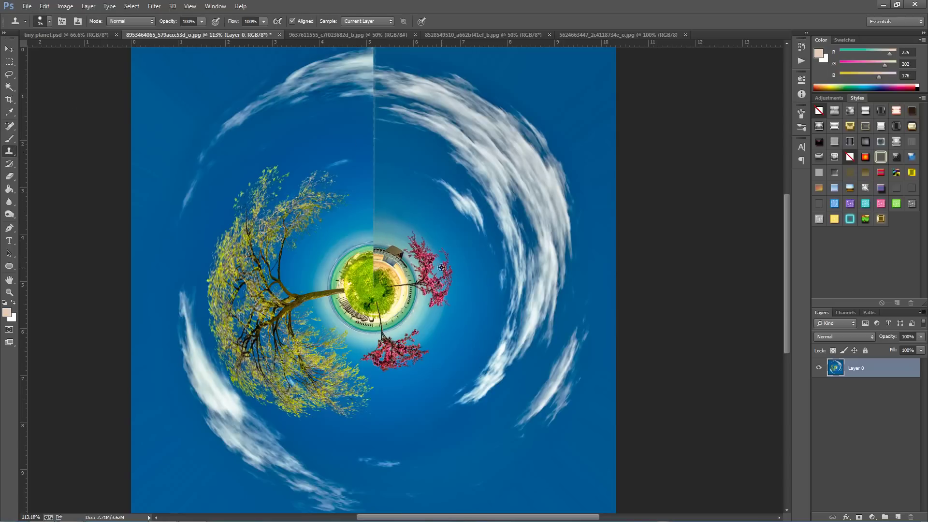
{"action": "scroll", "coordinate": [441, 268], "scroll_direction": "up", "scroll_amount": 6}
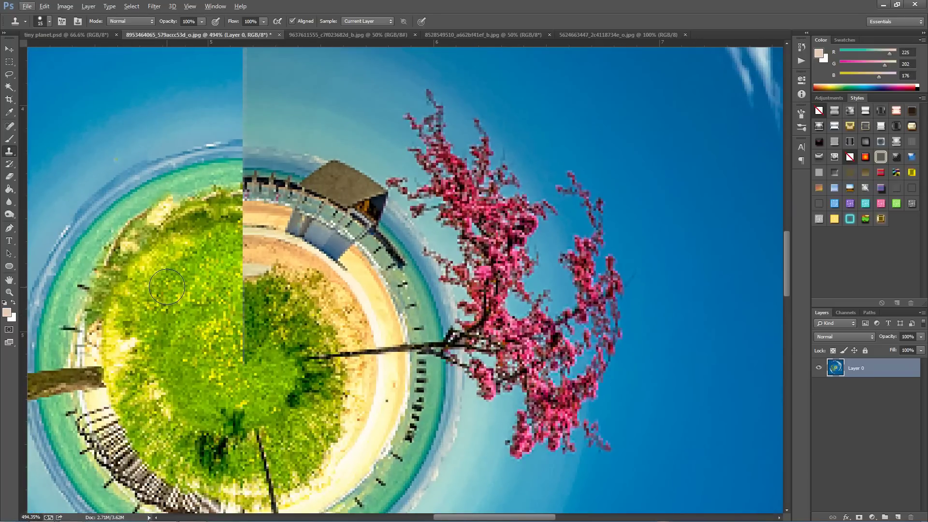
{"action": "key", "text": "alt"}
{"action": "left_click", "coordinate": [221, 254], "text": "alt"}
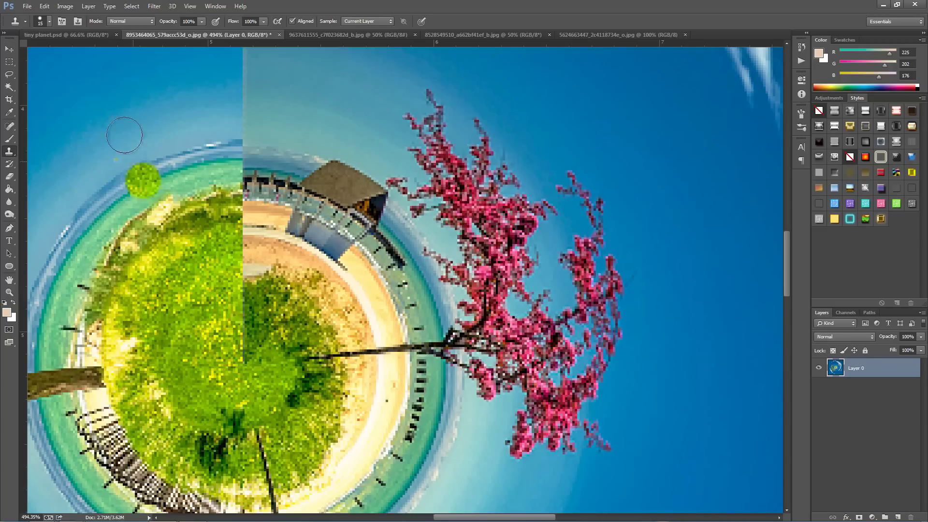
{"action": "left_click", "coordinate": [48, 22]}
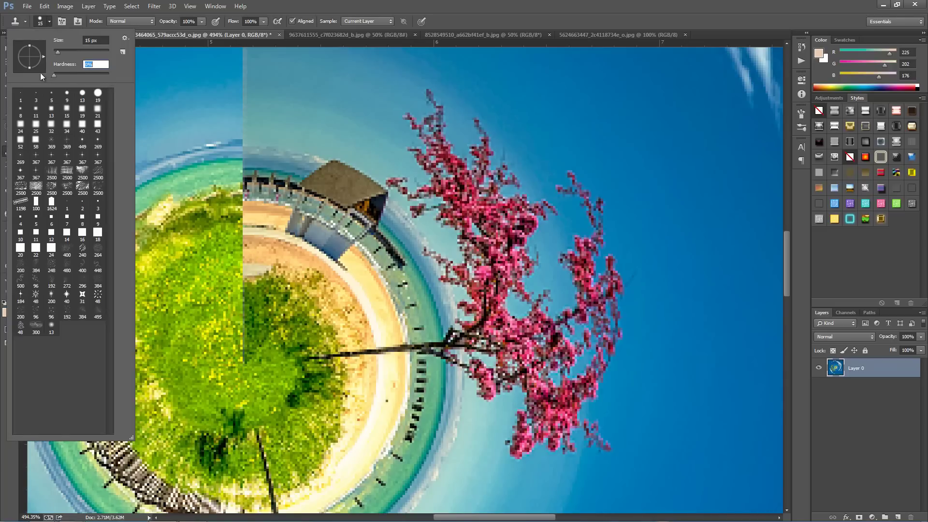
{"action": "left_click", "coordinate": [50, 22]}
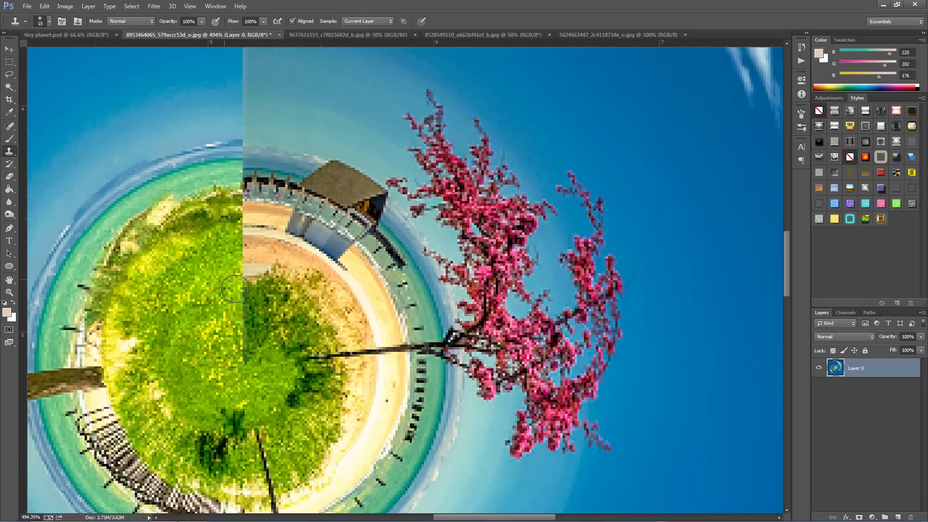
{"action": "mouse_move", "coordinate": [236, 297]}
{"action": "left_mouse_down"}
{"action": "mouse_move", "coordinate": [235, 324]}
{"action": "mouse_move", "coordinate": [247, 326]}
{"action": "mouse_move", "coordinate": [250, 351]}
{"action": "mouse_move", "coordinate": [261, 350]}
{"action": "mouse_move", "coordinate": [245, 298]}
{"action": "mouse_move", "coordinate": [251, 234]}
{"action": "mouse_move", "coordinate": [233, 250]}
{"action": "mouse_move", "coordinate": [261, 255]}
{"action": "mouse_move", "coordinate": [230, 243]}
{"action": "mouse_move", "coordinate": [230, 225]}
{"action": "mouse_move", "coordinate": [274, 239]}
{"action": "mouse_move", "coordinate": [260, 222]}
{"action": "mouse_move", "coordinate": [272, 220]}
{"action": "mouse_move", "coordinate": [249, 225]}
{"action": "mouse_move", "coordinate": [236, 210]}
{"action": "mouse_move", "coordinate": [256, 232]}
{"action": "left_mouse_up"}
{"action": "key", "text": "bracketright"}
{"action": "key", "text": "bracketright"}
{"action": "key", "text": "bracketleft"}
{"action": "key", "text": "bracketleft"}
{"action": "key", "text": "bracketleft"}
{"action": "left_click", "coordinate": [260, 222], "text": "alt"}
Enlarge the brush, sample clean sky and blend the seam in the sky above the planet
{"action": "scroll", "coordinate": [253, 165], "scroll_direction": "down", "scroll_amount": 3}
{"action": "scroll", "coordinate": [273, 209], "scroll_direction": "up", "scroll_amount": 2}
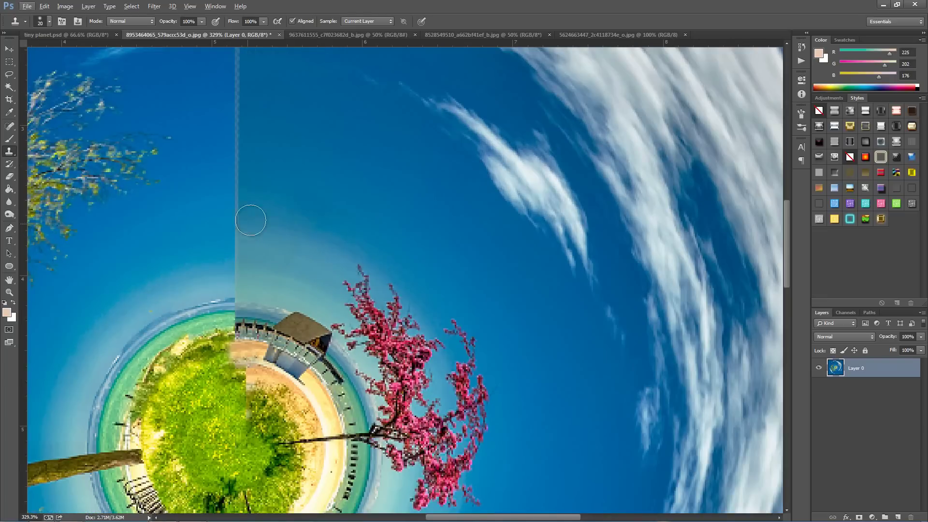
{"action": "key", "text": "bracketright"}
{"action": "key", "text": "bracketright"}
{"action": "key", "text": "bracketright"}
{"action": "key", "text": "bracketright"}
{"action": "key", "text": "bracketright"}
{"action": "left_click", "coordinate": [296, 199], "text": "alt"}
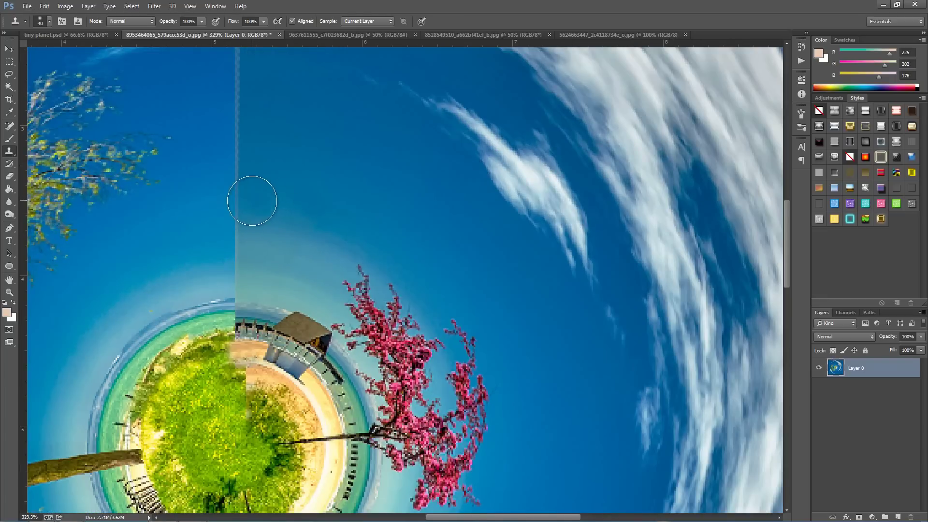
{"action": "mouse_move", "coordinate": [251, 199]}
{"action": "left_mouse_down"}
{"action": "mouse_move", "coordinate": [231, 231]}
{"action": "mouse_move", "coordinate": [234, 265]}
{"action": "left_mouse_up"}
{"action": "left_click_drag", "start_coordinate": [269, 178], "coordinate": [244, 176]}
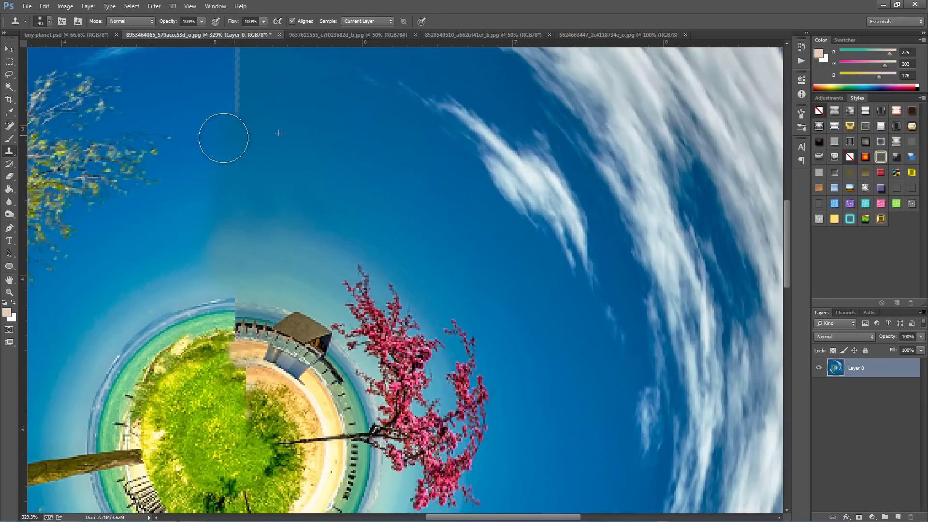
Clone-stamp the seam out of the upper sky and cloud arc, undoing a bad stroke and resampling
{"action": "key", "text": "ctrl+0"}
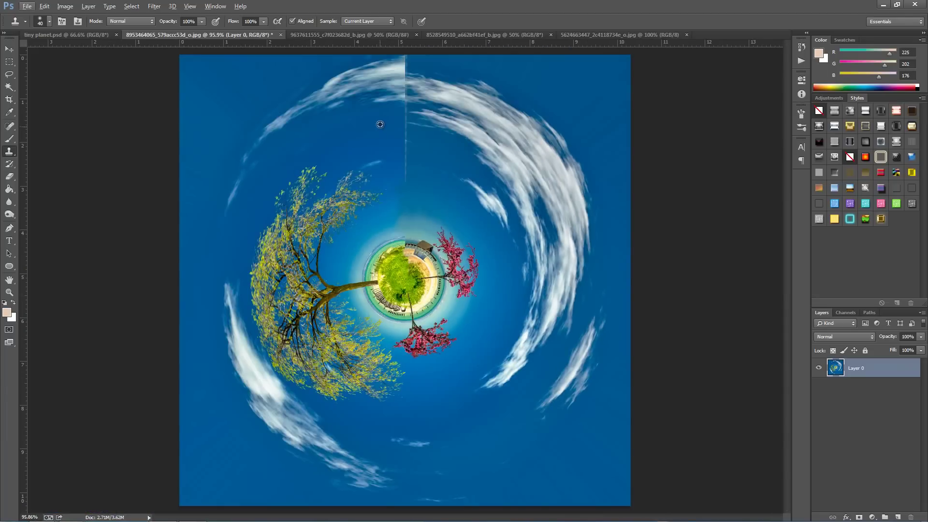
{"action": "scroll", "coordinate": [379, 124], "scroll_direction": "up", "scroll_amount": 3}
{"action": "mouse_move", "coordinate": [421, 227]}
{"action": "left_mouse_down"}
{"action": "mouse_move", "coordinate": [427, 137]}
{"action": "mouse_move", "coordinate": [428, 149]}
{"action": "left_mouse_up"}
{"action": "scroll", "coordinate": [428, 150], "scroll_direction": "up", "scroll_amount": 3}
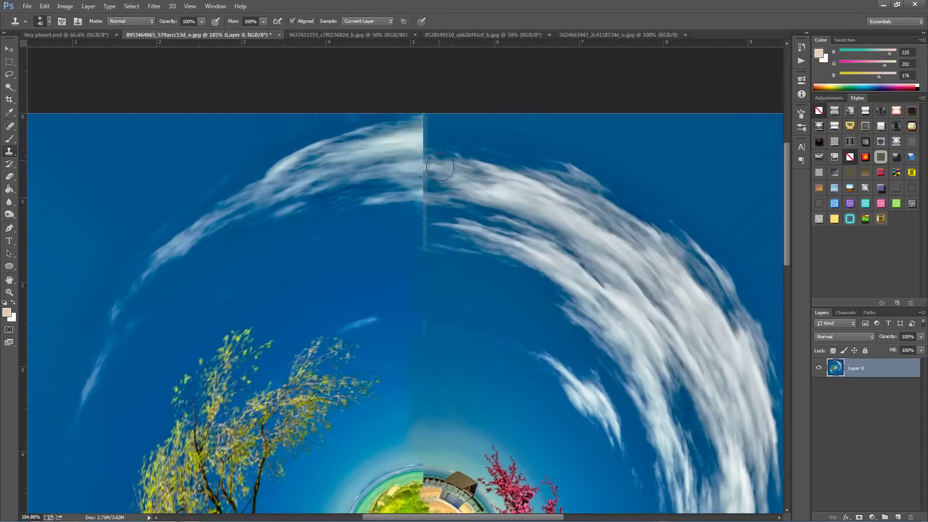
{"action": "left_click", "coordinate": [443, 226], "text": "alt"}
{"action": "mouse_move", "coordinate": [431, 228]}
{"action": "left_mouse_down"}
{"action": "mouse_move", "coordinate": [424, 242]}
{"action": "mouse_move", "coordinate": [436, 234]}
{"action": "mouse_move", "coordinate": [424, 221]}
{"action": "mouse_move", "coordinate": [439, 237]}
{"action": "mouse_move", "coordinate": [428, 219]}
{"action": "left_mouse_up"}
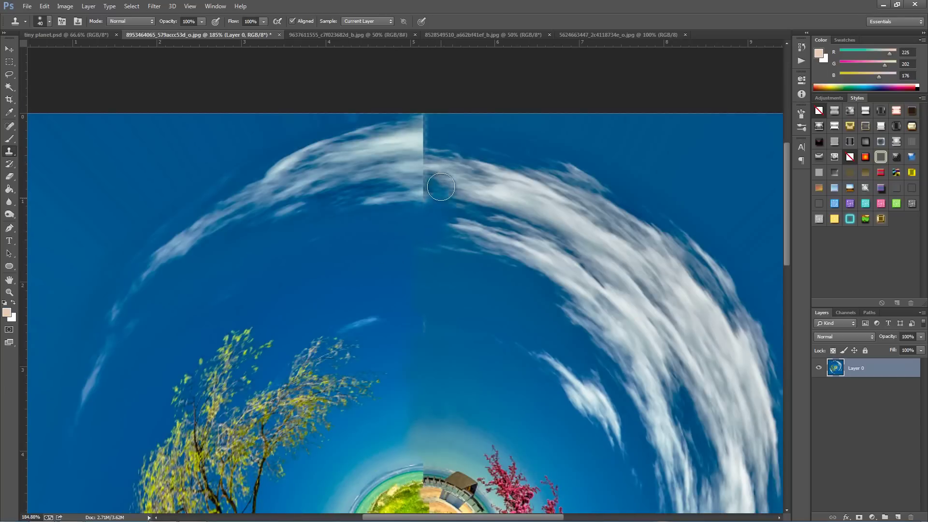
{"action": "mouse_move", "coordinate": [437, 145]}
{"action": "left_mouse_down"}
{"action": "mouse_move", "coordinate": [437, 124]}
{"action": "mouse_move", "coordinate": [421, 125]}
{"action": "mouse_move", "coordinate": [410, 161]}
{"action": "mouse_move", "coordinate": [416, 149]}
{"action": "mouse_move", "coordinate": [426, 168]}
{"action": "mouse_move", "coordinate": [422, 182]}
{"action": "mouse_move", "coordinate": [437, 186]}
{"action": "mouse_move", "coordinate": [423, 187]}
{"action": "mouse_move", "coordinate": [439, 190]}
{"action": "mouse_move", "coordinate": [429, 158]}
{"action": "mouse_move", "coordinate": [413, 148]}
{"action": "mouse_move", "coordinate": [457, 147]}
{"action": "mouse_move", "coordinate": [389, 133]}
{"action": "mouse_move", "coordinate": [413, 127]}
{"action": "mouse_move", "coordinate": [402, 147]}
{"action": "left_mouse_up"}
{"action": "key", "text": "ctrl+alt+z"}
{"action": "key", "text": "ctrl+alt+z"}
{"action": "key", "text": "ctrl+alt+z"}
{"action": "key", "text": "ctrl+alt+z"}
{"action": "key", "text": "ctrl+alt+z"}
{"action": "key", "text": "ctrl+alt+z"}
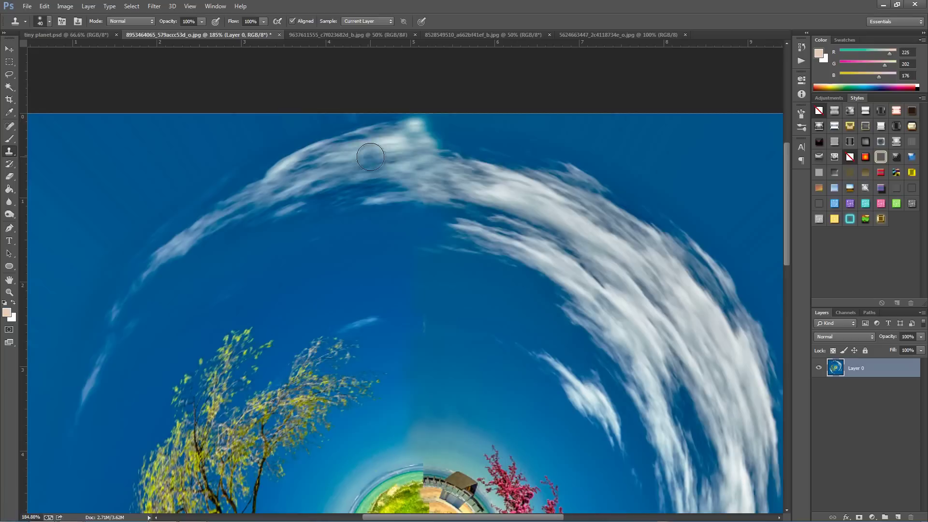
{"action": "left_click", "coordinate": [406, 140], "text": "alt"}
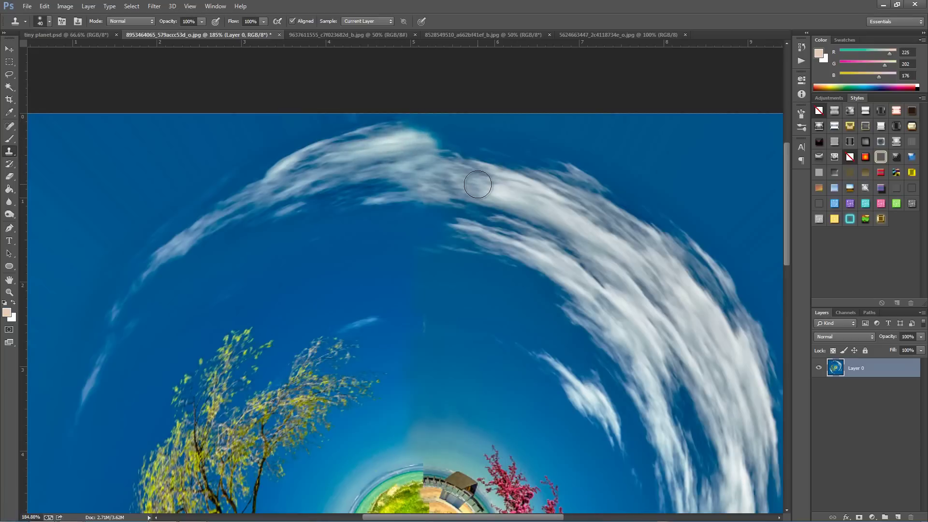
{"action": "scroll", "coordinate": [478, 193], "scroll_direction": "down", "scroll_amount": 3}
{"action": "scroll", "coordinate": [484, 201], "scroll_direction": "up", "scroll_amount": 2}
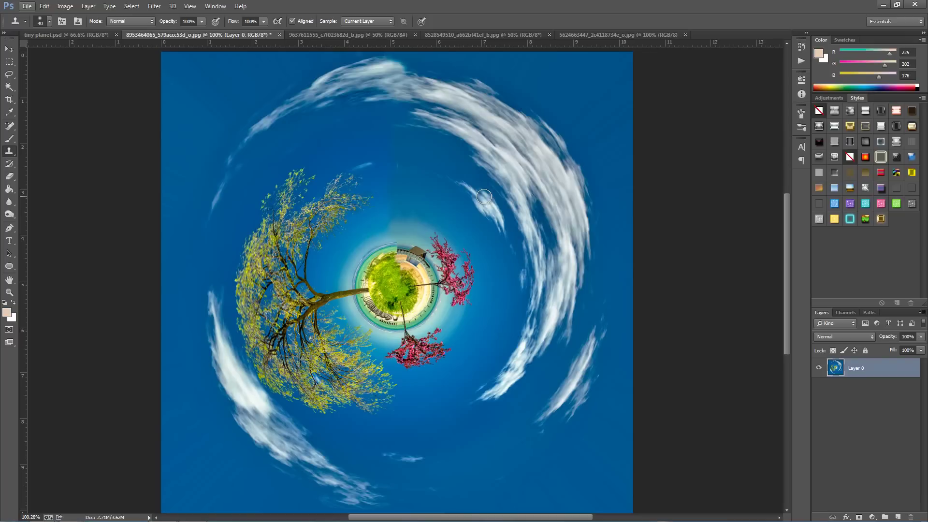
{"action": "scroll", "coordinate": [278, 193], "scroll_direction": "down", "scroll_amount": 4}
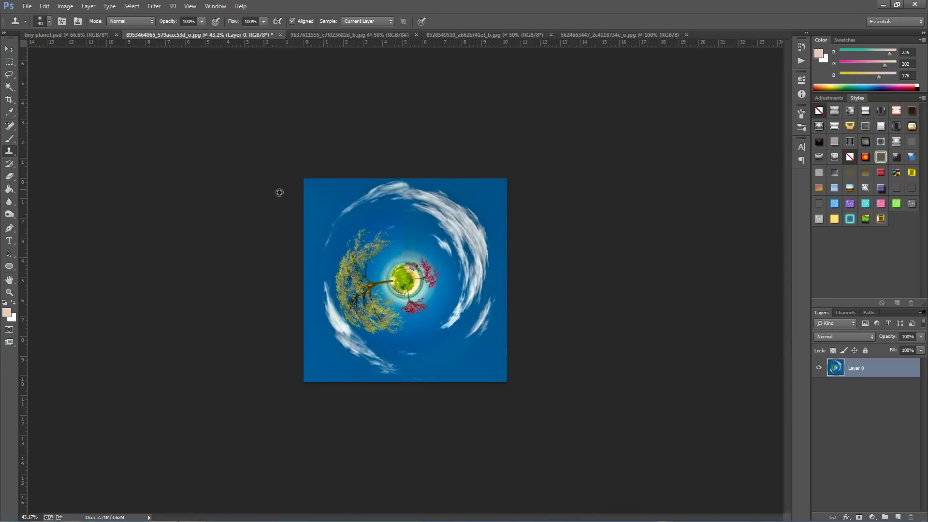
{"action": "scroll", "coordinate": [344, 263], "scroll_direction": "up", "scroll_amount": 2}
{"action": "left_click", "coordinate": [345, 259], "text": "alt"}
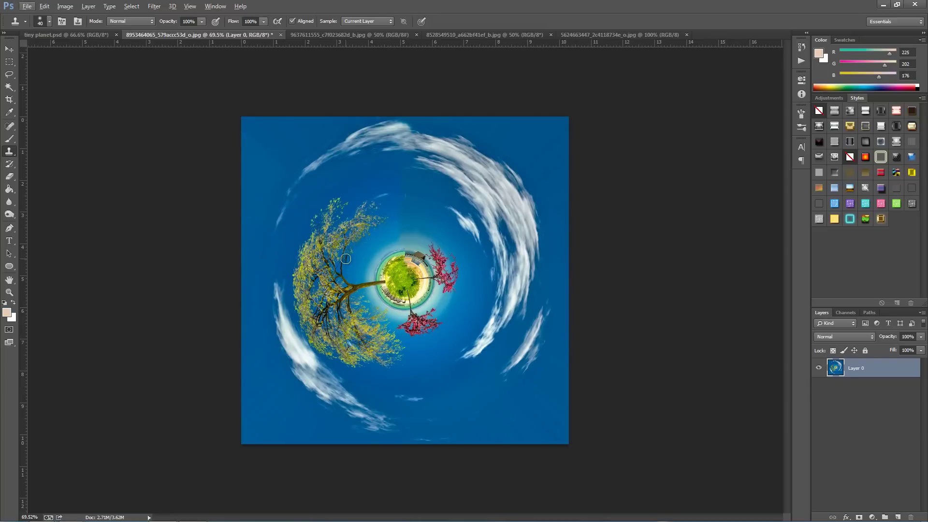
Rotate the tiny planet 90° clockwise with Free Transform so the large tree stands upright
{"action": "key", "text": "ctrl+t"}
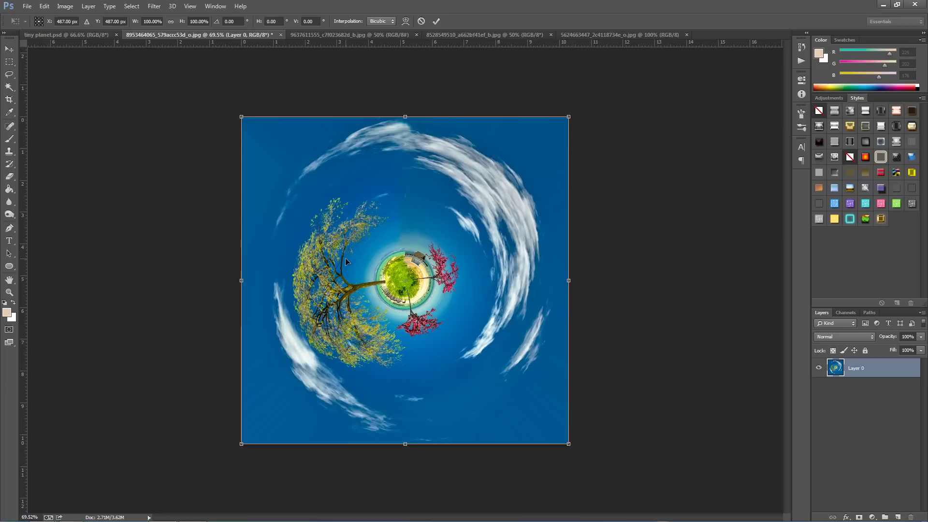
{"action": "left_click_drag", "start_coordinate": [589, 96], "coordinate": [586, 460]}
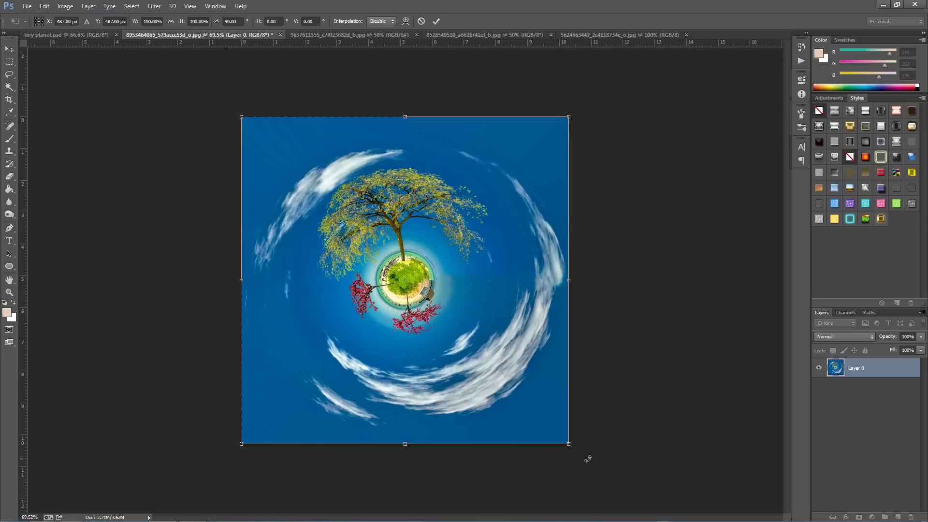
{"action": "left_click", "coordinate": [436, 22]}
{"action": "key", "text": "s"}
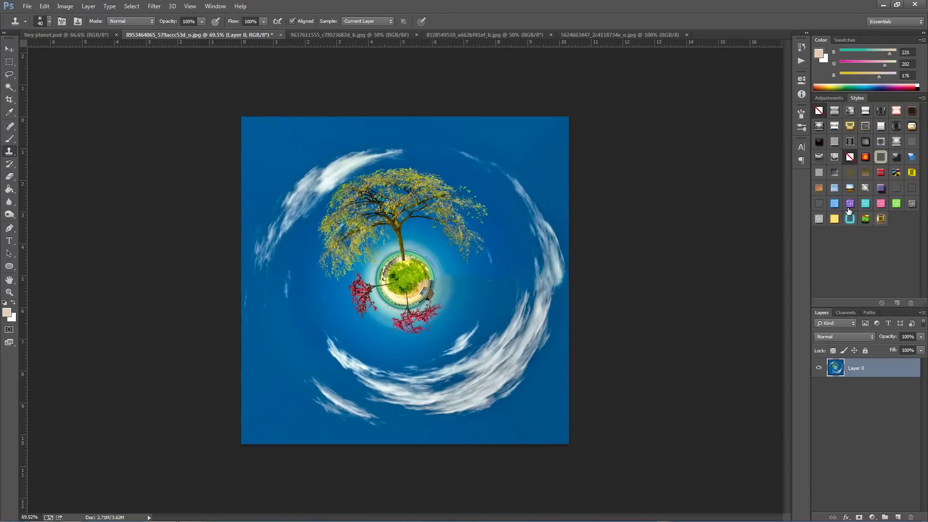